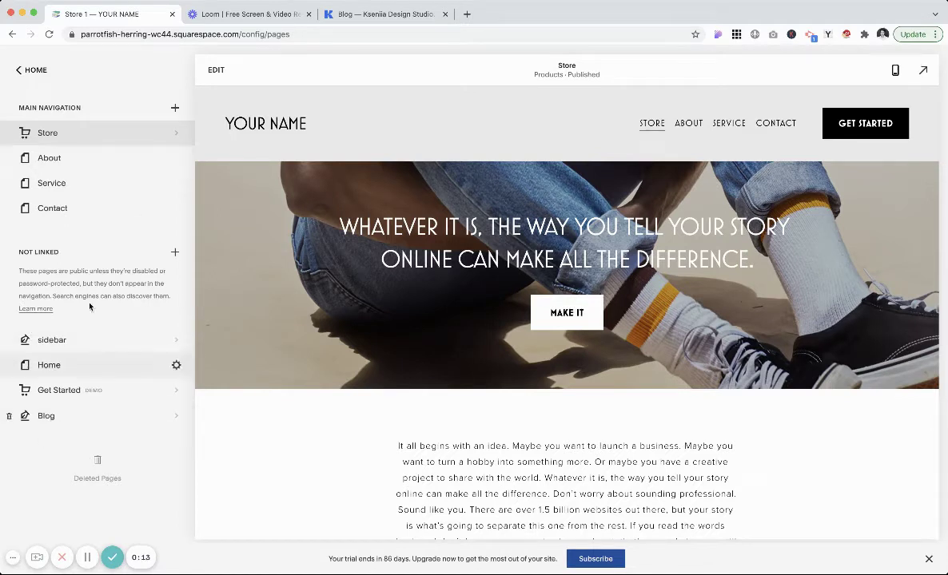
Step: Open the "Toxic Relationships" post from the Blog page for editing
{"action": "left_click", "coordinate": [17, 71]}
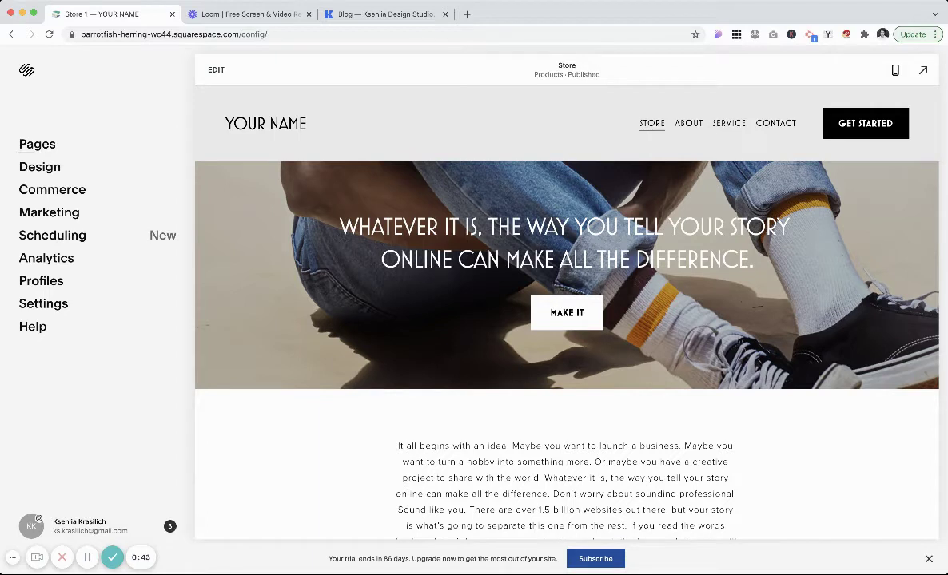
{"action": "left_click", "coordinate": [50, 146]}
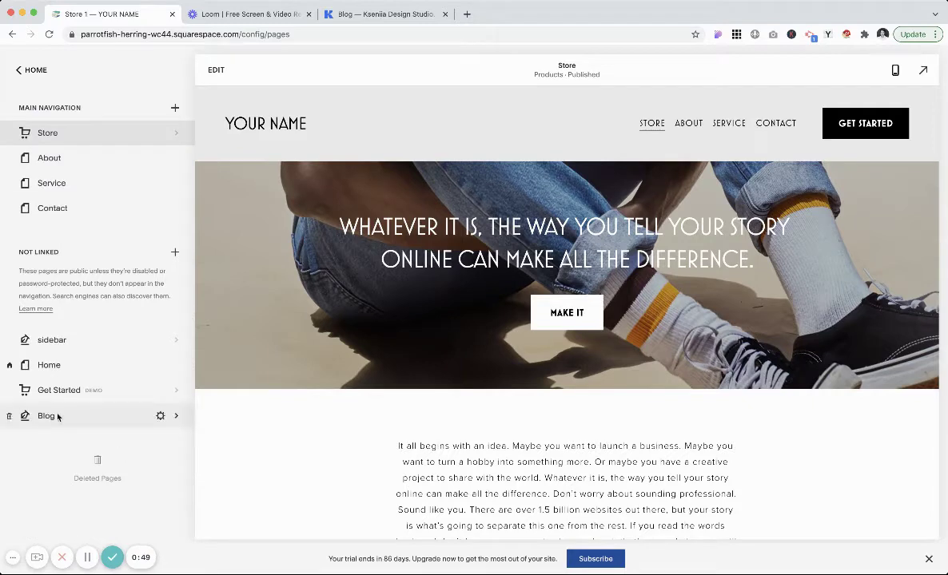
{"action": "left_click", "coordinate": [55, 418]}
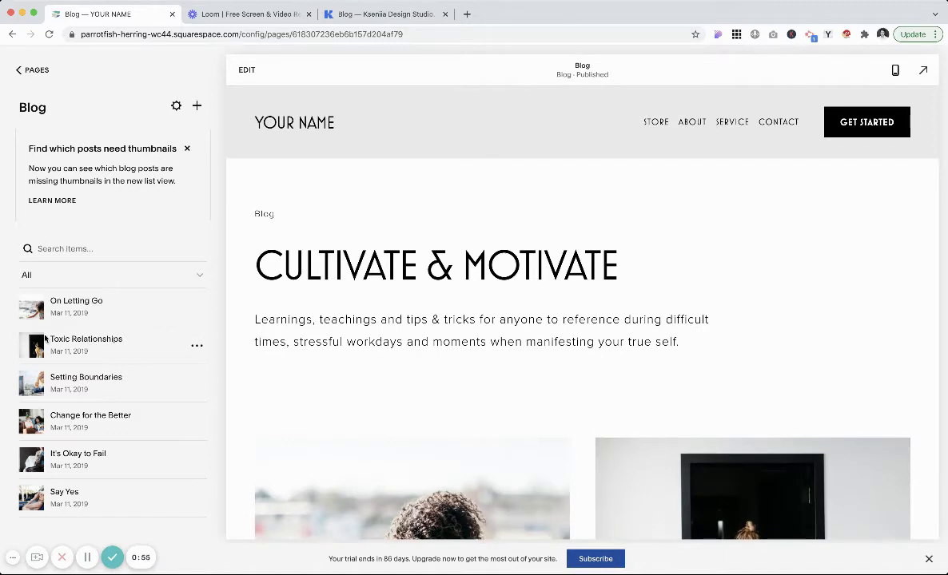
{"action": "left_click", "coordinate": [82, 342]}
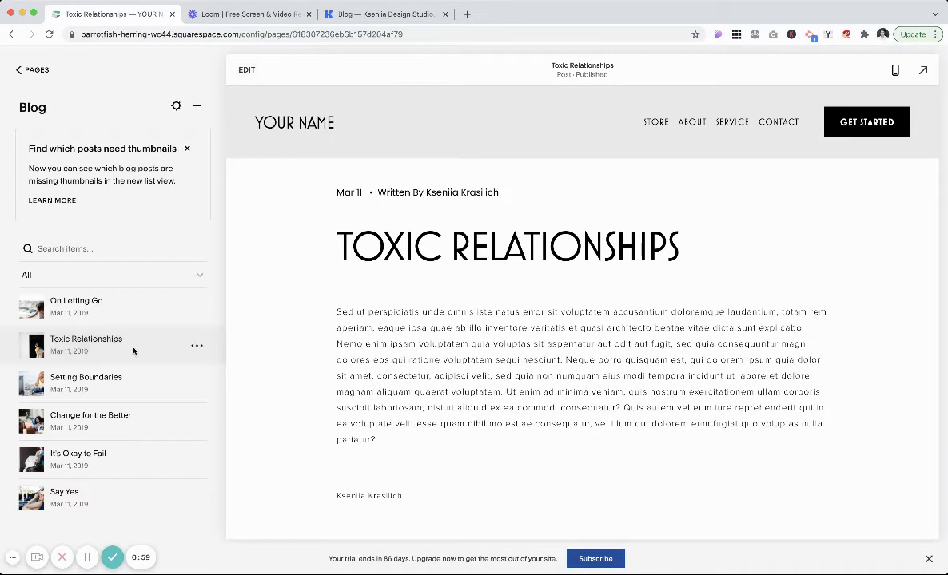
{"action": "left_click", "coordinate": [247, 70]}
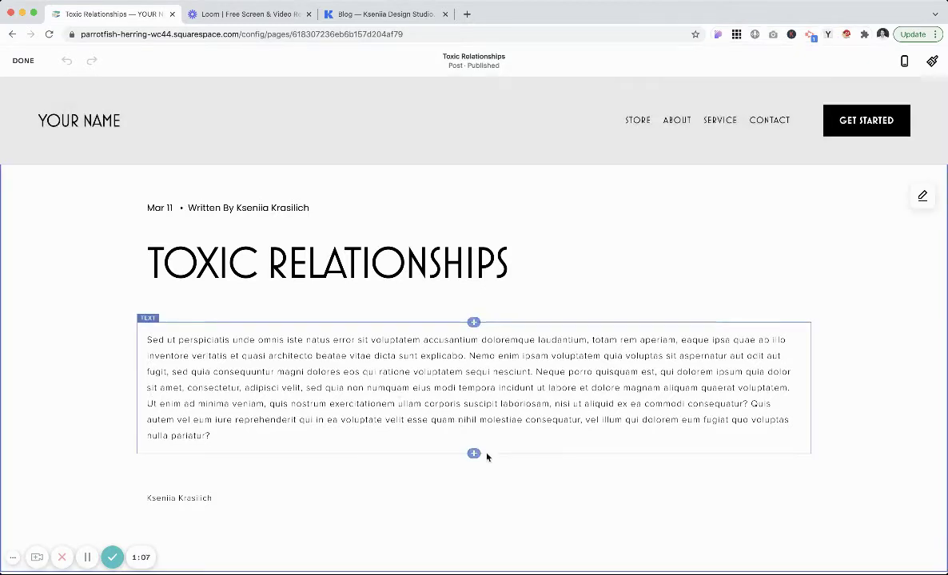
Step: Add a text block below the post's opening paragraph and fill it with placeholder text starting "Cras sagittis. Etiam rhoncus."
{"action": "left_click", "coordinate": [474, 453]}
{"action": "left_click", "coordinate": [755, 346]}
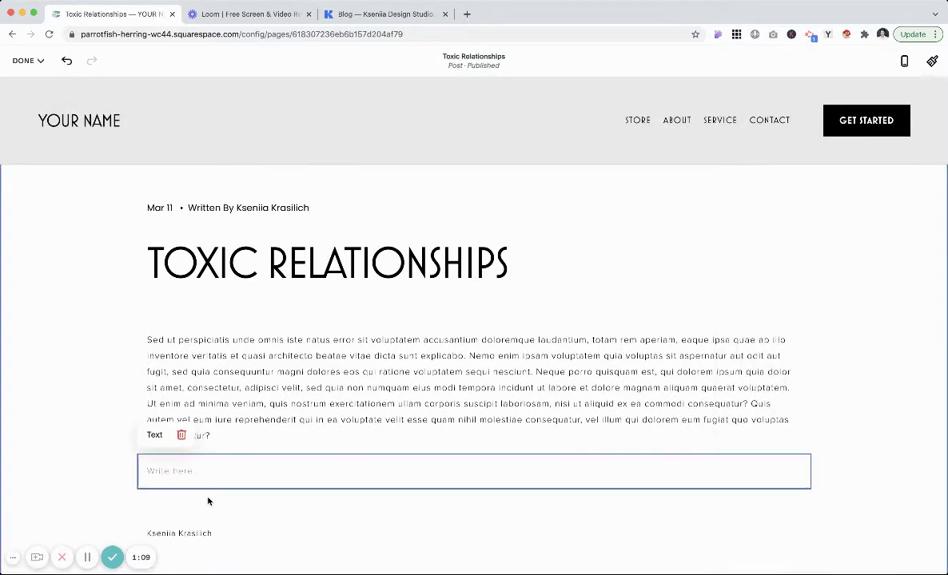
{"action": "type", "text": "Cras sagittis. Etiam rhoncus. Nam at tortor in tellus interdum sagittis. Praesent ut ligula non mi varius sagittis. Nullam nulla eros, ultricies sit amet, nonummy id, imperdiet feugiat, pede. Nunc interdum lacus sit amet orci. Sed a libero. Proin faucibus arcu quis ante. Nullam vel sem. Nullam accumsan lorem in dui. Etiam ultricies nisi vel augue. Ut leo. Phasellus a est. Phasellus a est. Quisque malesuada placerat nisi."}
Step: Lengthen the new text block by repeatedly adding placeholder paragraphs starting "Donec venenatis vulputate lorem" at its end
{"action": "scroll", "coordinate": [630, 265], "scroll_direction": "down", "scroll_amount": 5}
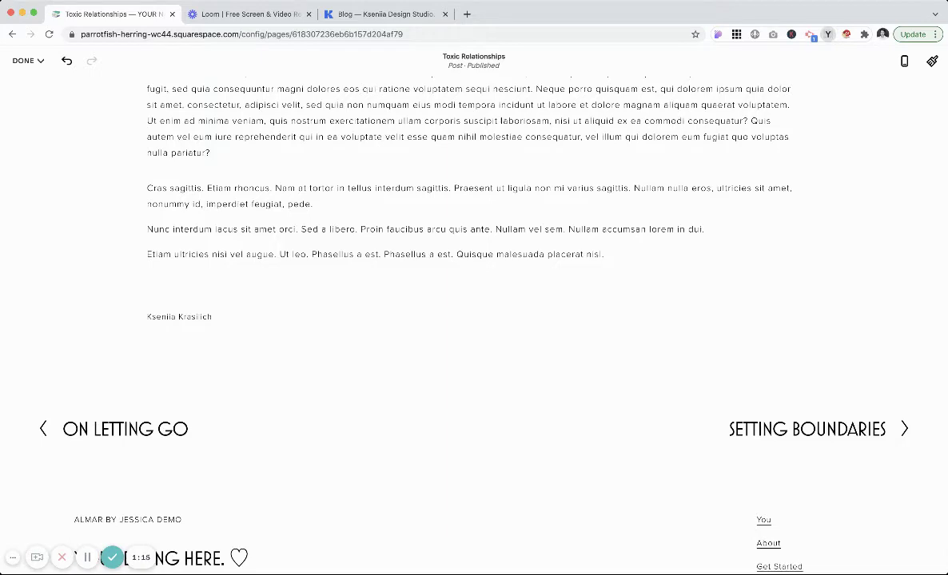
{"action": "left_click", "coordinate": [614, 254]}
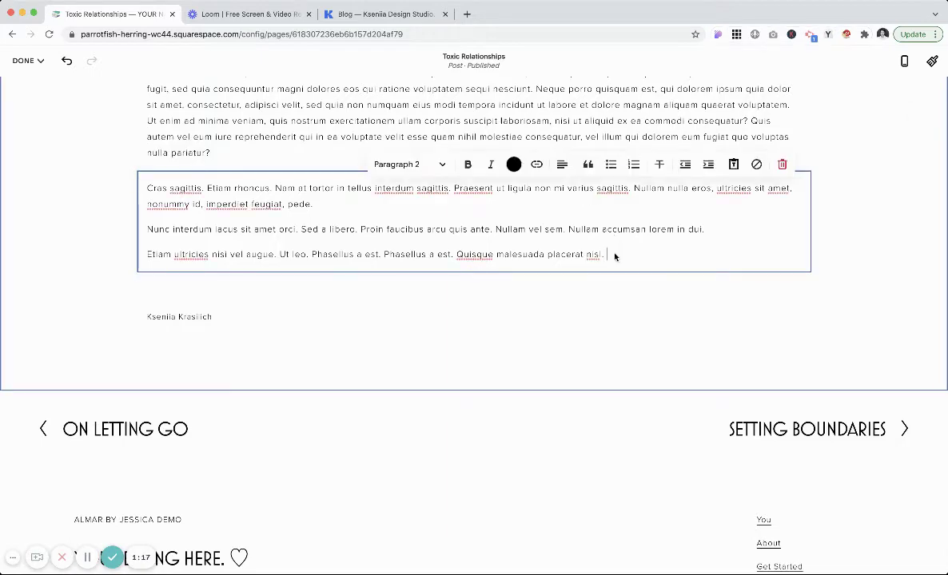
{"action": "key", "text": "super+v"}
{"action": "key", "text": "super+v"}
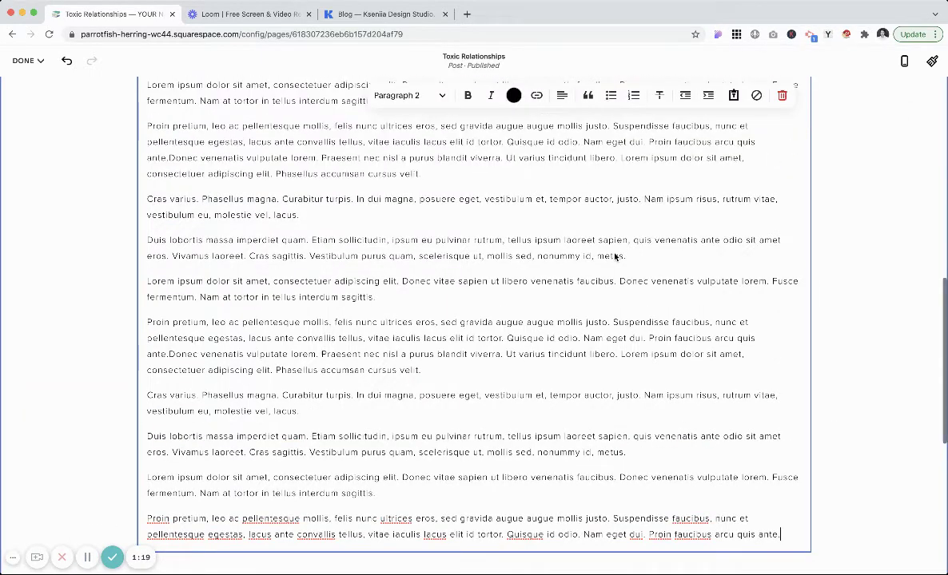
{"action": "scroll", "coordinate": [636, 152], "scroll_direction": "down", "scroll_amount": 5}
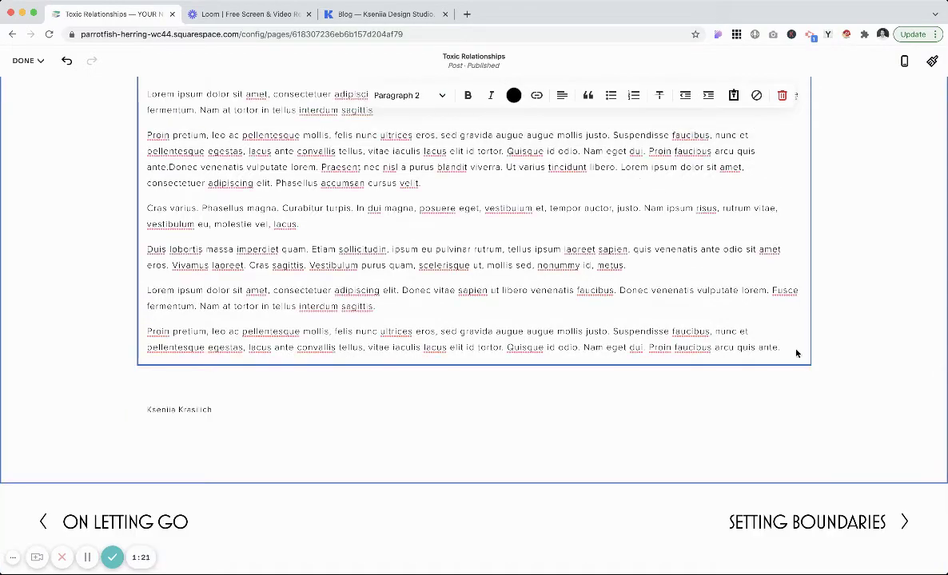
{"action": "key", "text": "super+v"}
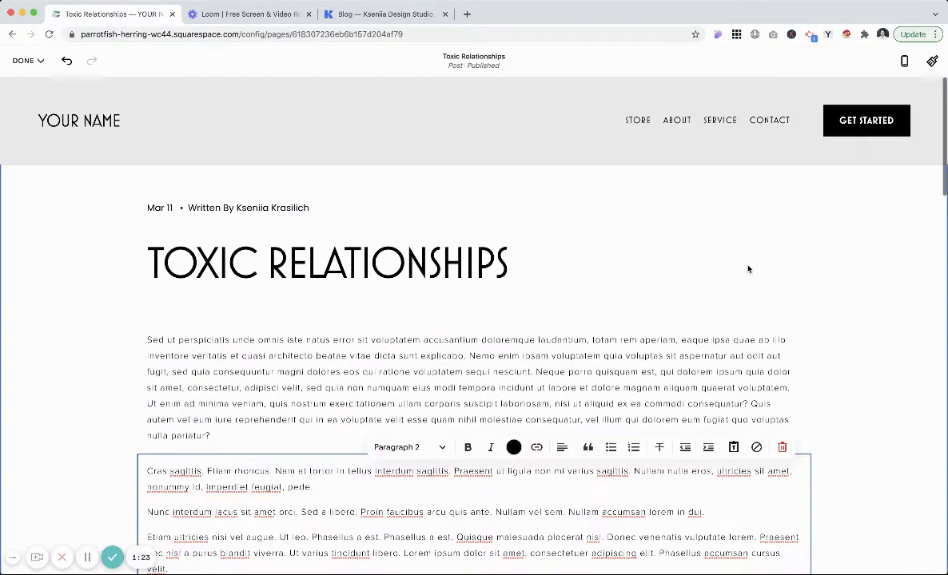
{"action": "scroll", "coordinate": [746, 269], "scroll_direction": "down", "scroll_amount": 20}
{"action": "left_click", "coordinate": [792, 223]}
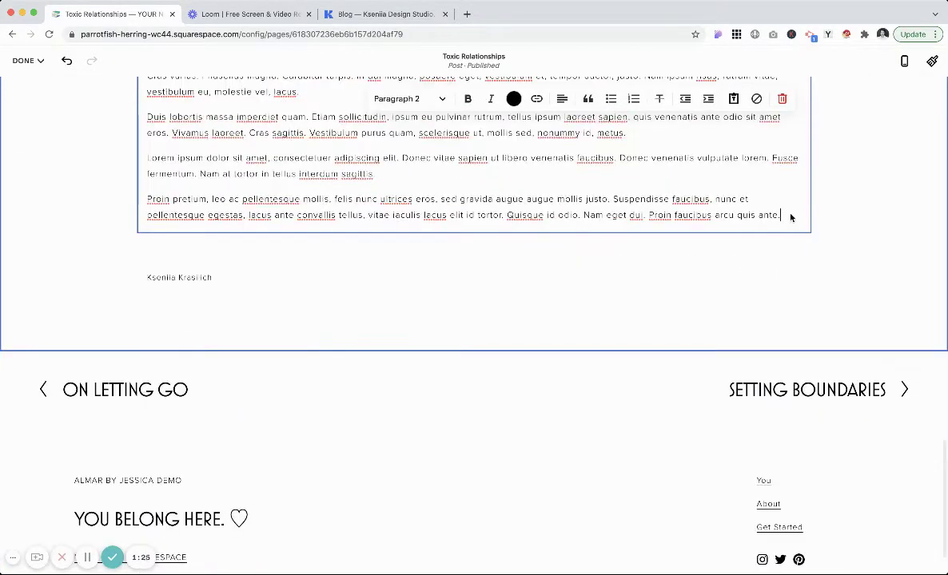
{"action": "type", "text": "Donec venenatis vulputate lorem. Praesent nec nisl a purus blandit viverra. Ut varius tincidunt libero. Lorem ipsum dolor sit amet, consectetuer adipiscing elit. Phasellus accumsan cursus velit. Cras varius. Phasellus magna. Curabitur turpis. In dui magna, posuere eget, vestibulum et, tempor auctor, justo. Nam ipsum risus, rutrum vitae, vestibulum eu, molestie vel, lacus. Duis lobortis massa imperdiet quam. Etiam sollicitudin, ipsum eu pulvinar rutrum, tellus ipsum laoreet sapien, quis venenatis ante odio sit amet eros. Vivamus laoreet. Cras sagittis. Vestibulum purus quam, scelerisque ut, mollis sed, nonummy id, metus. Lorem ipsum dolor sit amet, consectetuer adipiscing elit. Donec vitae sapien ut libero venenatis faucibus. Donec venenatis vulputate lorem. Fusce fermentum. Nam at tortor in tellus interdum sagittis. Proin pretium, leo ac pellentesque mollis, felis nunc ultrices eros, sed gravida augue augue mollis justo. Suspendisse faucibus, nunc et pellentesque egestas, lacus ante convallis tellus, vitae iaculis lacus elit id tortor. Quisque id odio. Nam eget dui. Proin faucibus arcu quis ante."}
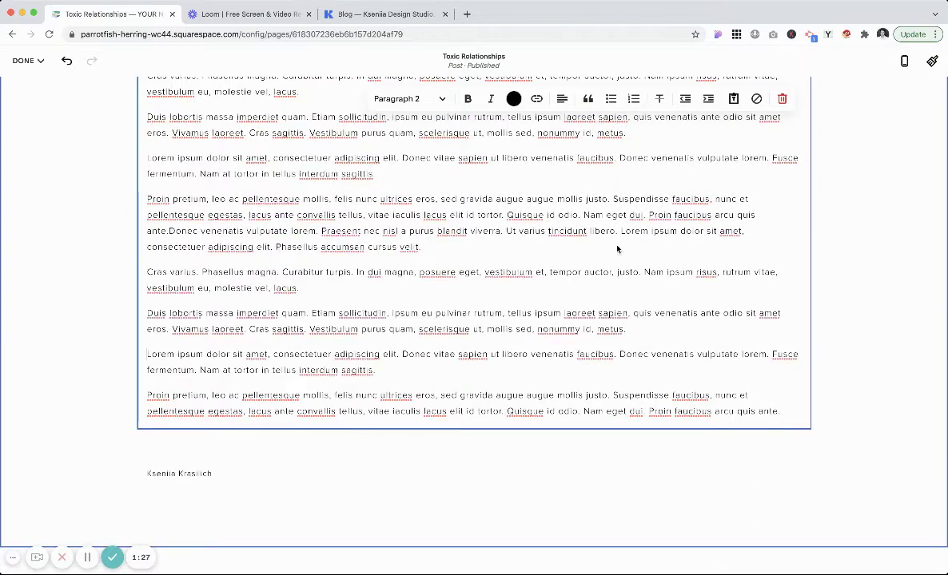
Step: Split off "Cras varius. Phasellus magna. Curabitur turpis." near the end of the post as its own line and format it as Heading 3
{"action": "scroll", "coordinate": [120, 319], "scroll_direction": "up", "scroll_amount": 2}
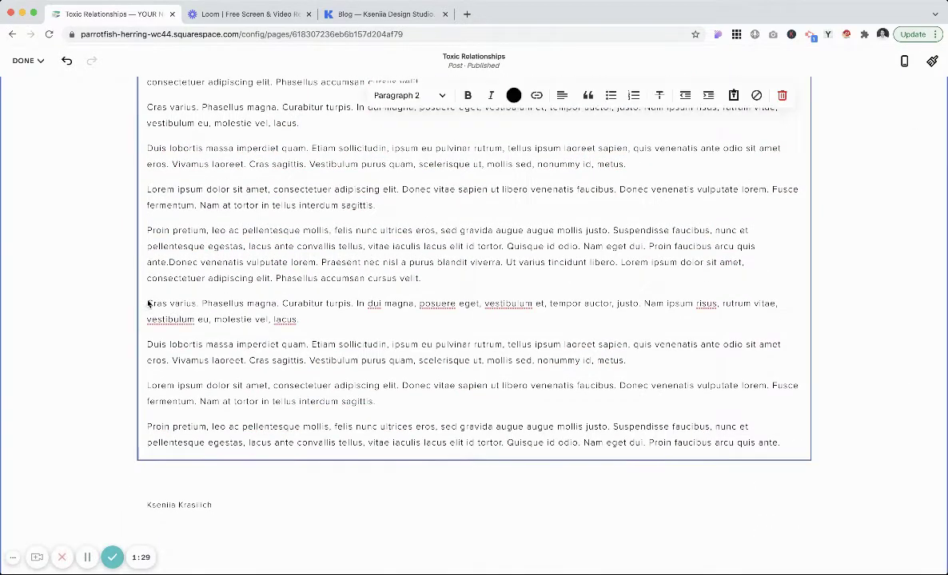
{"action": "left_click", "coordinate": [357, 304]}
{"action": "key", "text": "Return"}
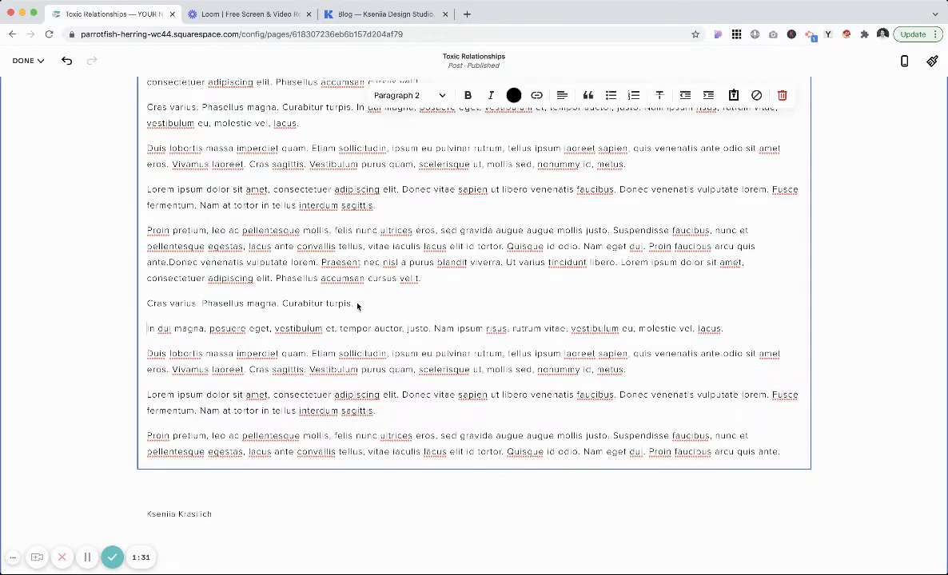
{"action": "left_click_drag", "start_coordinate": [356, 305], "coordinate": [142, 287]}
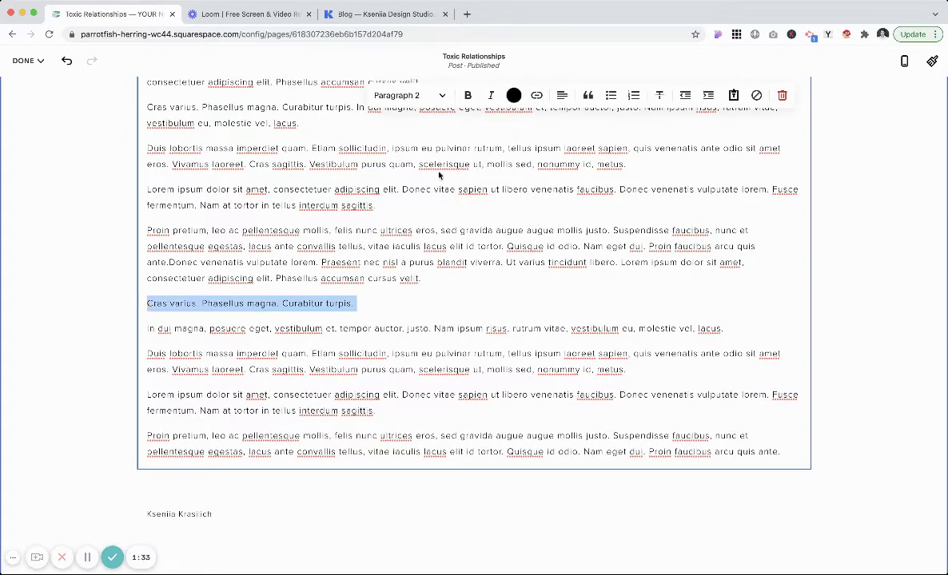
{"action": "left_click", "coordinate": [432, 94]}
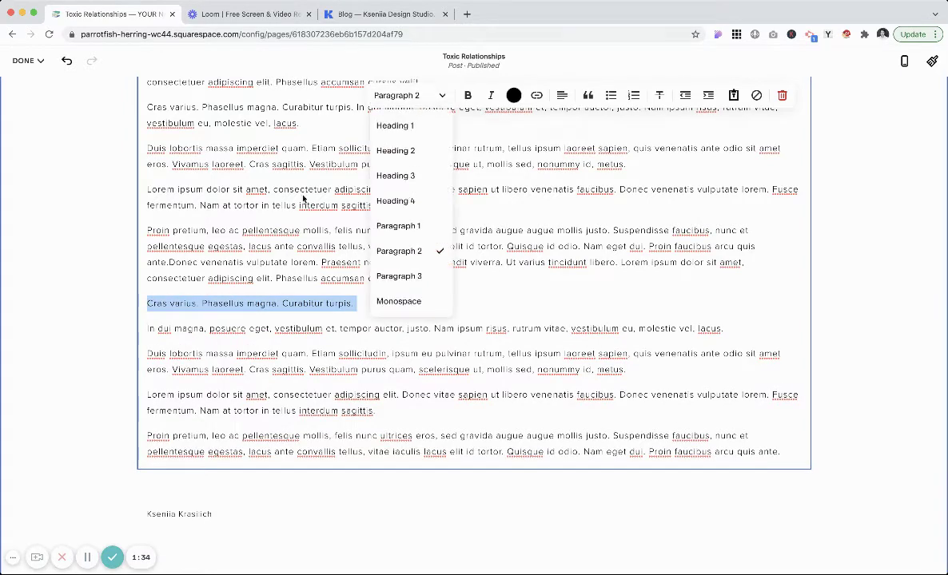
{"action": "left_click", "coordinate": [420, 178]}
{"action": "left_click", "coordinate": [82, 319]}
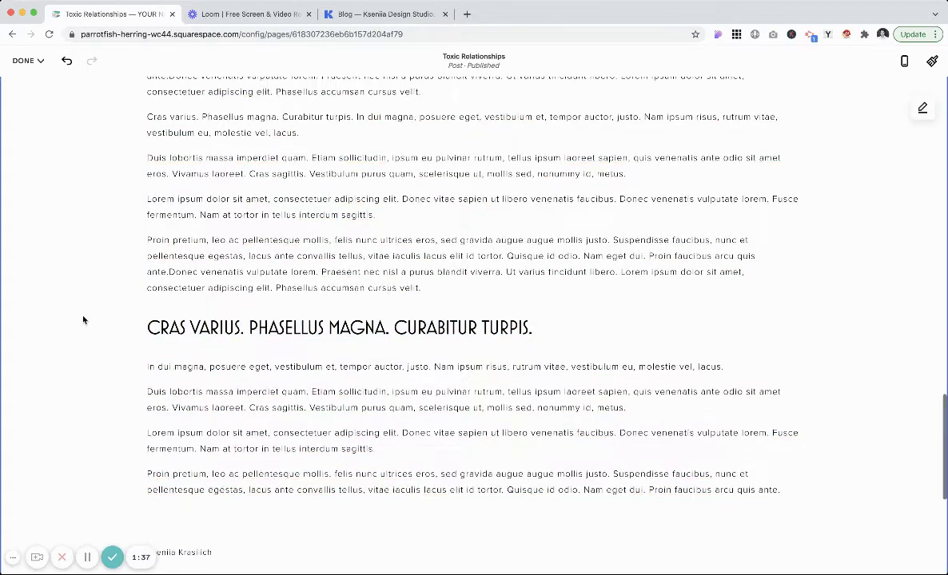
Step: Split off "Cras varius." from a paragraph in the upper part of the long text block and format it as Heading 3
{"action": "scroll", "coordinate": [83, 320], "scroll_direction": "down", "scroll_amount": 5}
{"action": "scroll", "coordinate": [83, 320], "scroll_direction": "up", "scroll_amount": 10}
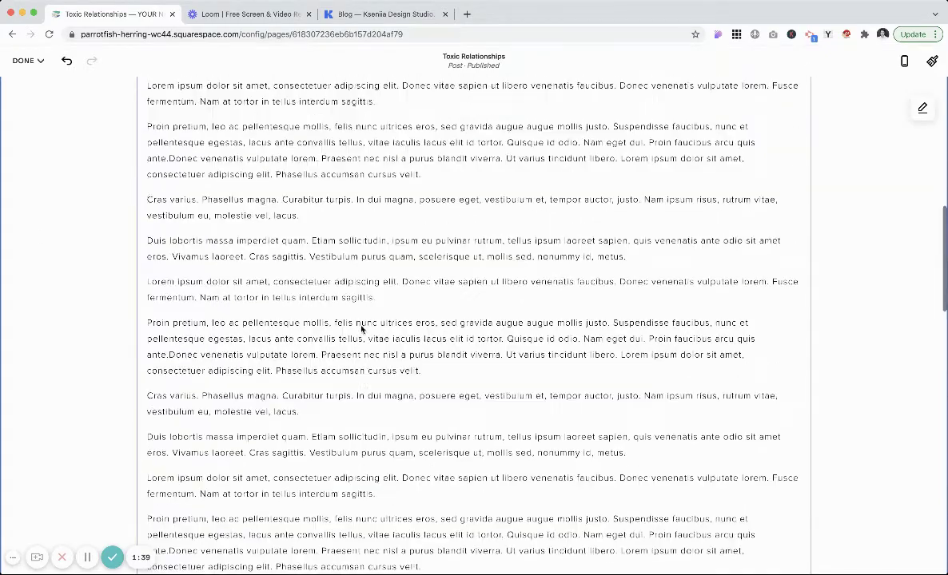
{"action": "scroll", "coordinate": [440, 291], "scroll_direction": "up", "scroll_amount": 3}
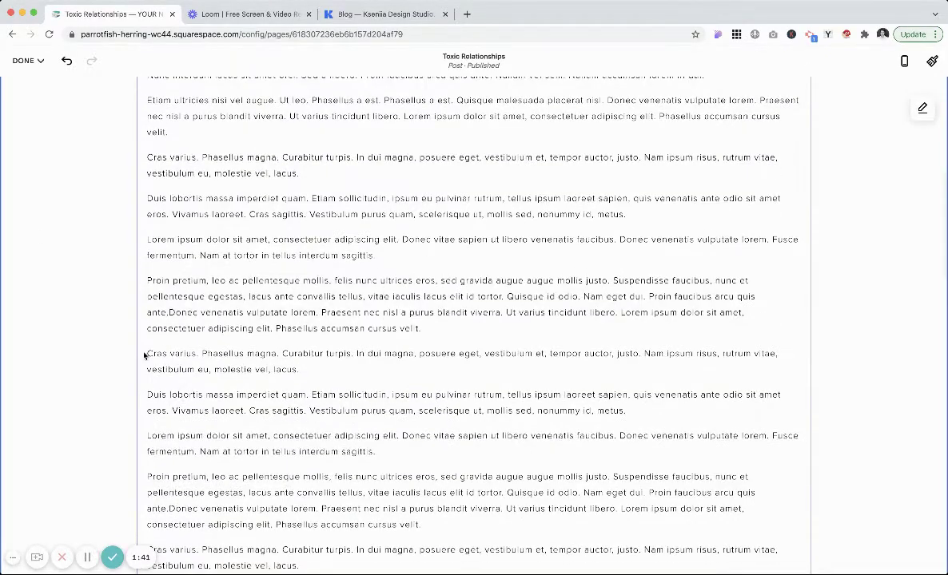
{"action": "left_click", "coordinate": [198, 354]}
{"action": "key", "text": "Return"}
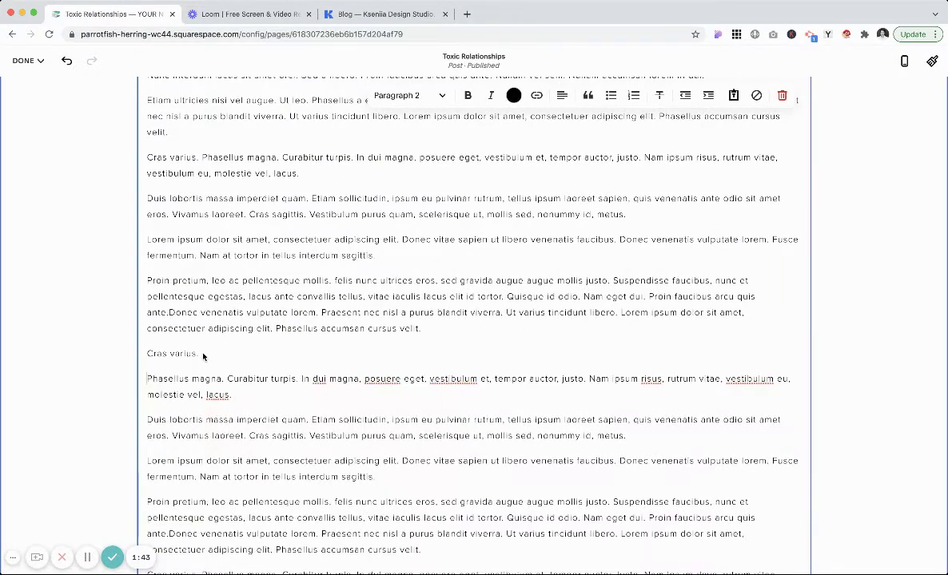
{"action": "left_click_drag", "start_coordinate": [145, 355], "coordinate": [201, 355]}
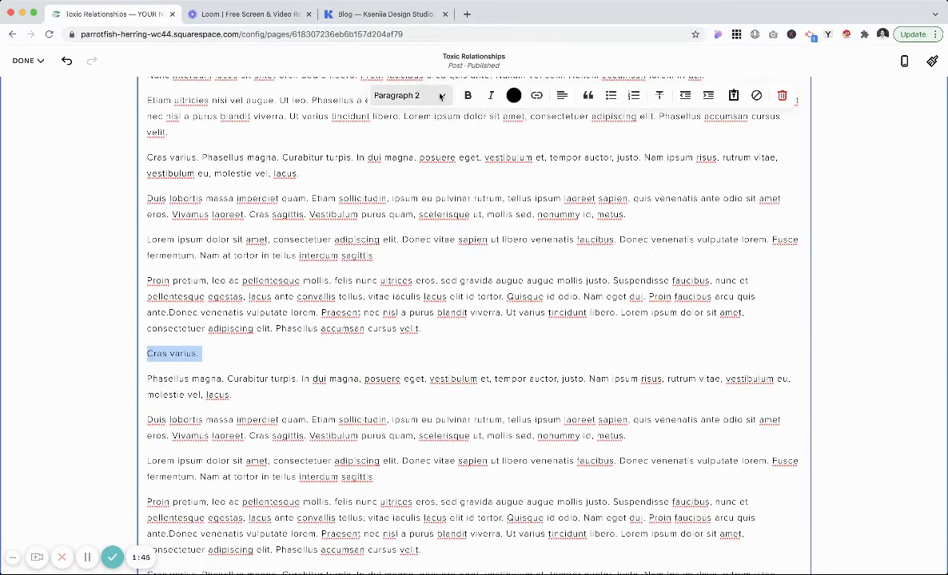
{"action": "left_click", "coordinate": [409, 95]}
{"action": "left_click", "coordinate": [408, 177]}
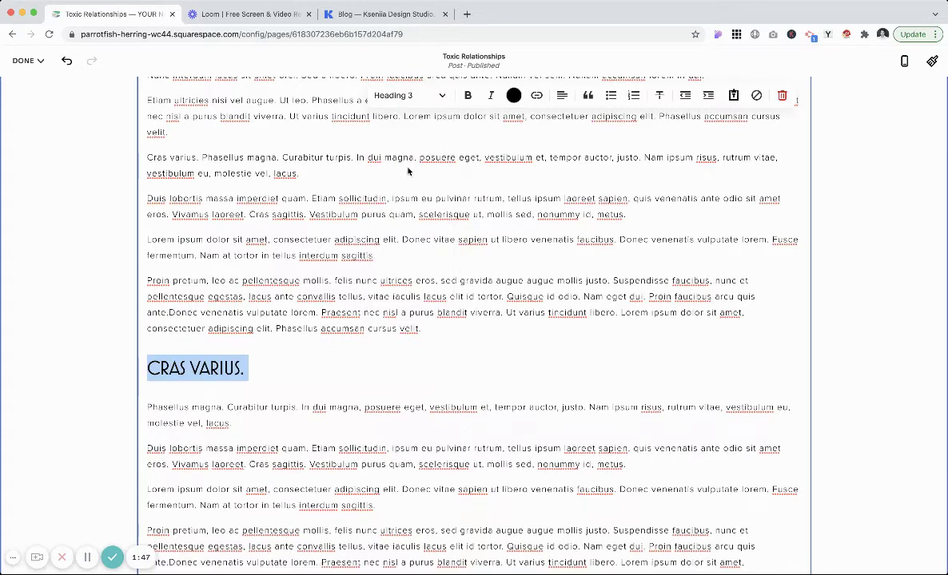
Step: Add a new line reading "Click here" at the end of the post's first text block
{"action": "scroll", "coordinate": [78, 437], "scroll_direction": "up", "scroll_amount": 10}
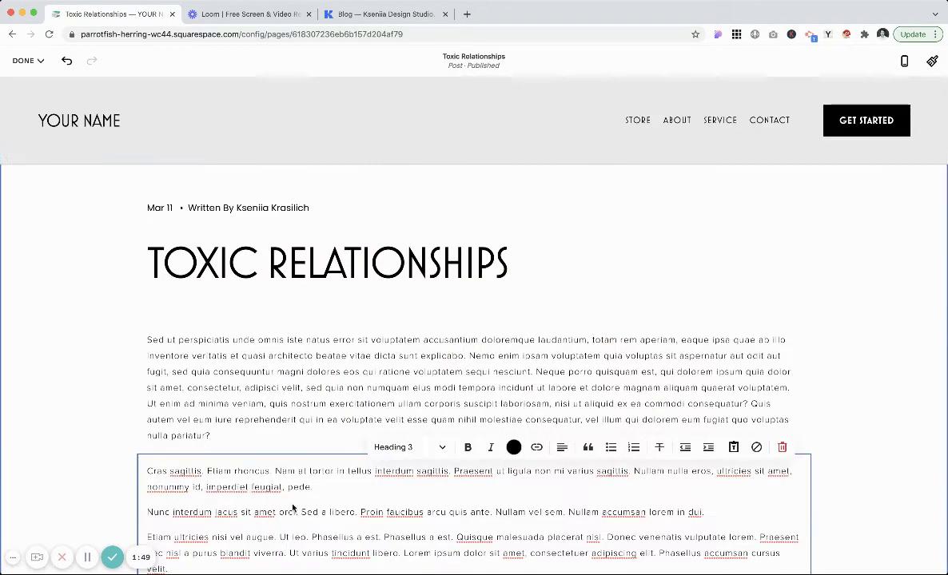
{"action": "left_click", "coordinate": [241, 420]}
{"action": "left_click", "coordinate": [248, 355]}
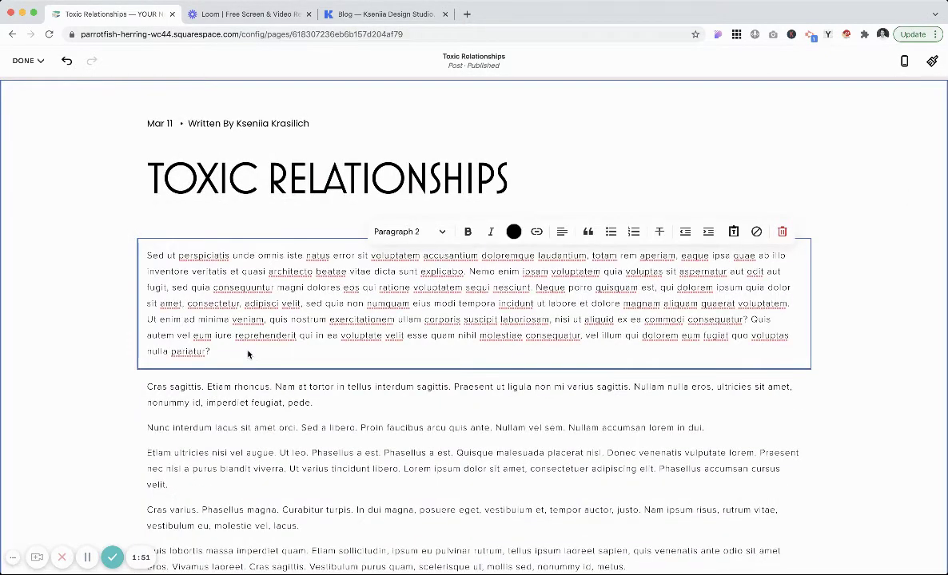
{"action": "key", "text": "Return"}
{"action": "type", "text": "Click h"}
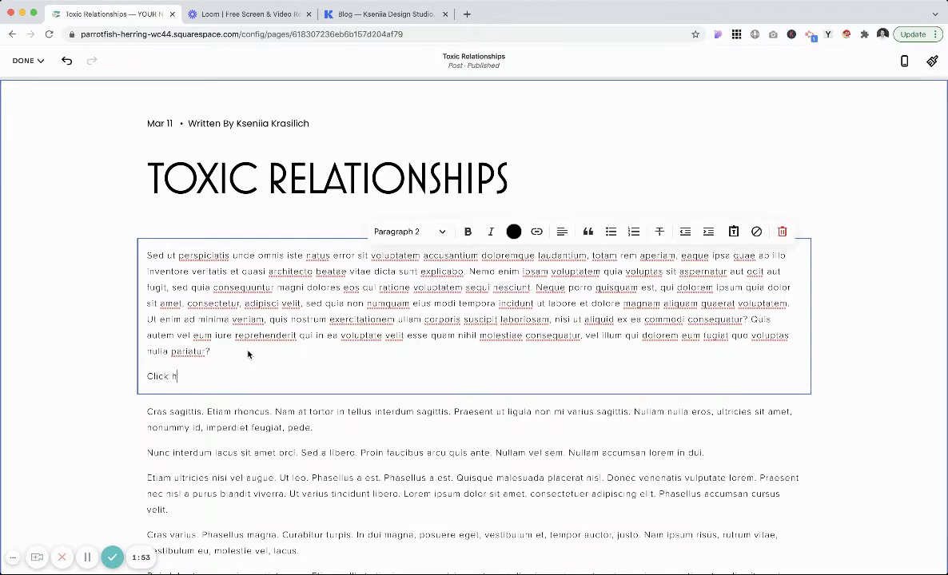
{"action": "type", "text": "ere"}
{"action": "left_click", "coordinate": [116, 358]}
Step: Look through the post from the "Click here" line down to the headings further below and back
{"action": "scroll", "coordinate": [424, 300], "scroll_direction": "down", "scroll_amount": 5}
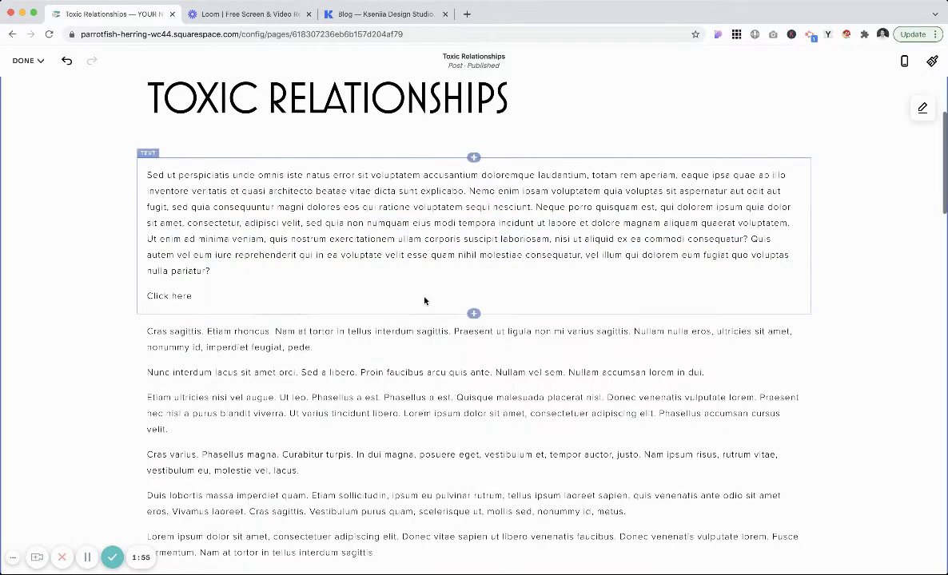
{"action": "scroll", "coordinate": [192, 223], "scroll_direction": "up", "scroll_amount": 1}
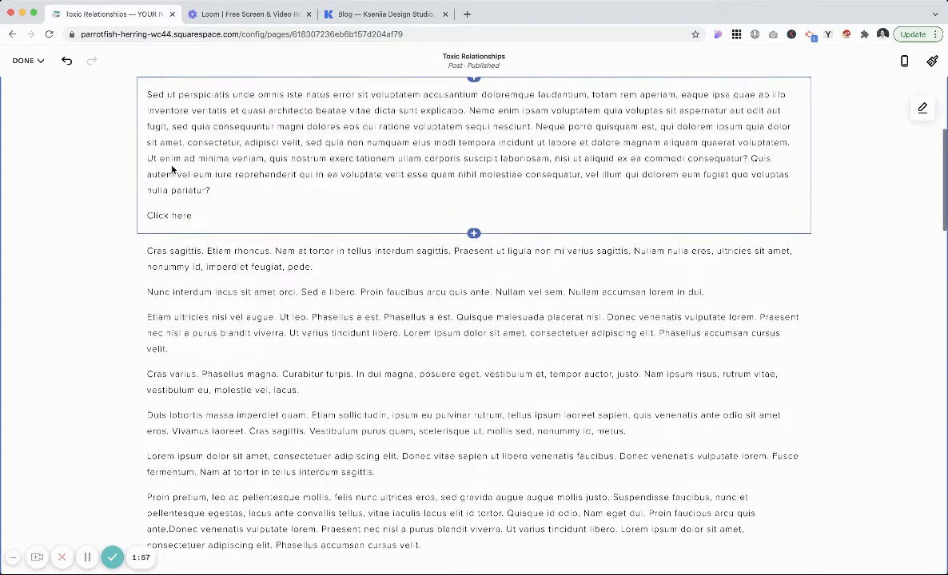
{"action": "scroll", "coordinate": [192, 224], "scroll_direction": "down", "scroll_amount": 1}
{"action": "scroll", "coordinate": [160, 252], "scroll_direction": "up", "scroll_amount": 2}
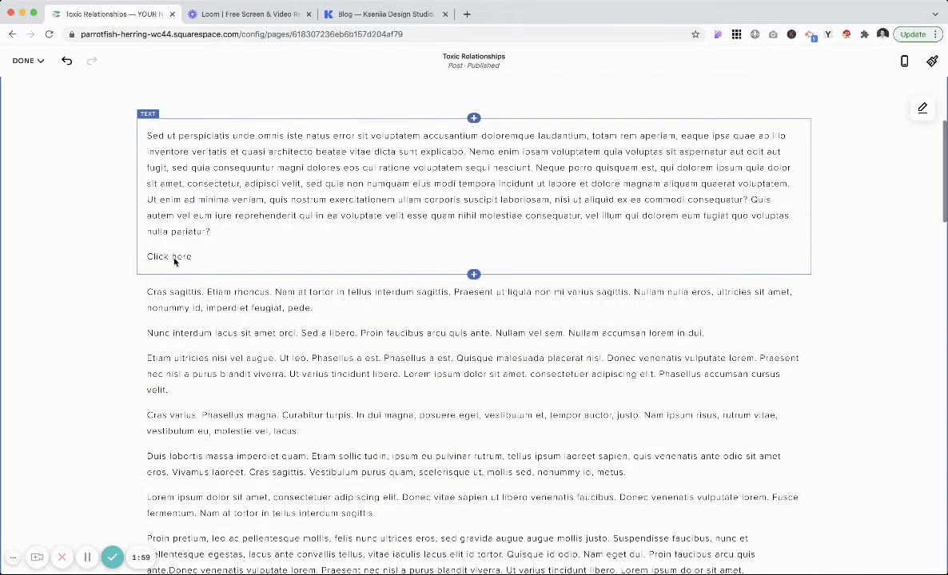
{"action": "scroll", "coordinate": [478, 372], "scroll_direction": "down", "scroll_amount": 15}
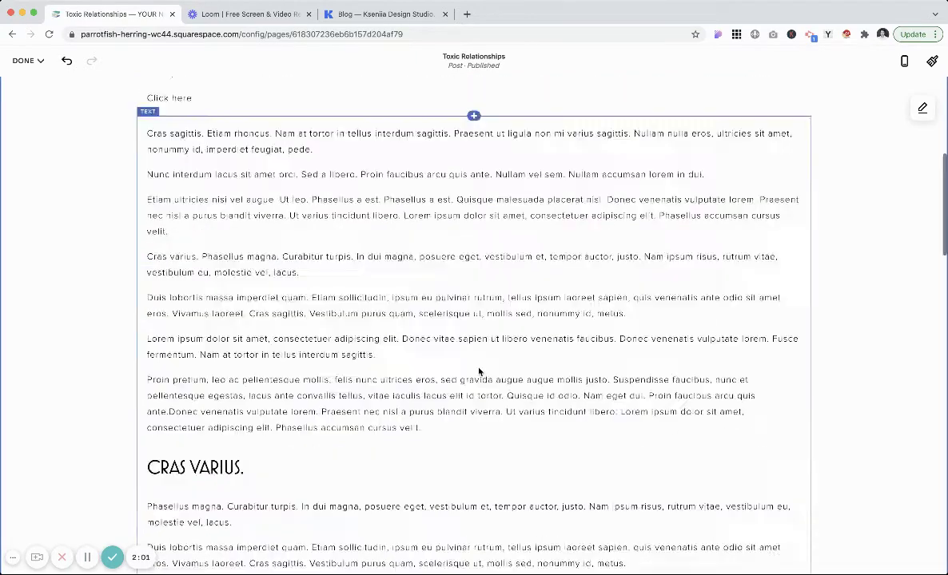
{"action": "scroll", "coordinate": [479, 372], "scroll_direction": "down", "scroll_amount": 2}
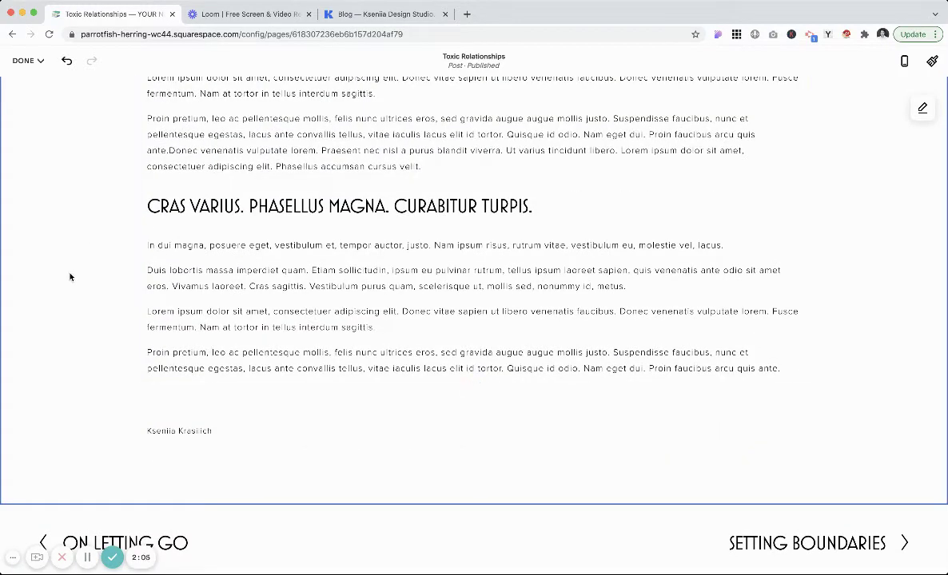
{"action": "scroll", "coordinate": [67, 264], "scroll_direction": "up", "scroll_amount": 4}
{"action": "scroll", "coordinate": [834, 342], "scroll_direction": "up", "scroll_amount": 20}
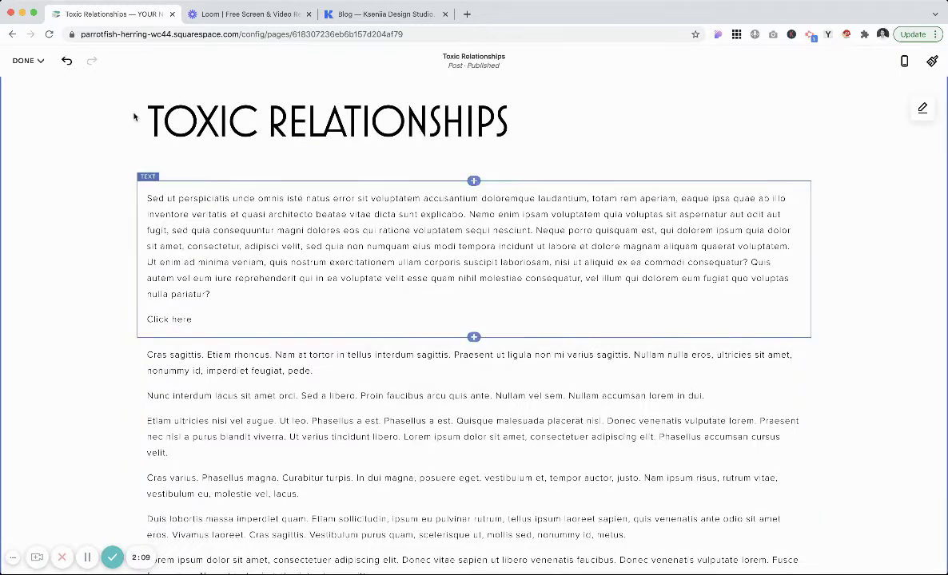
Step: Save the changes to the "Toxic Relationships" post and leave editing
{"action": "left_click", "coordinate": [28, 60]}
{"action": "left_click", "coordinate": [27, 83]}
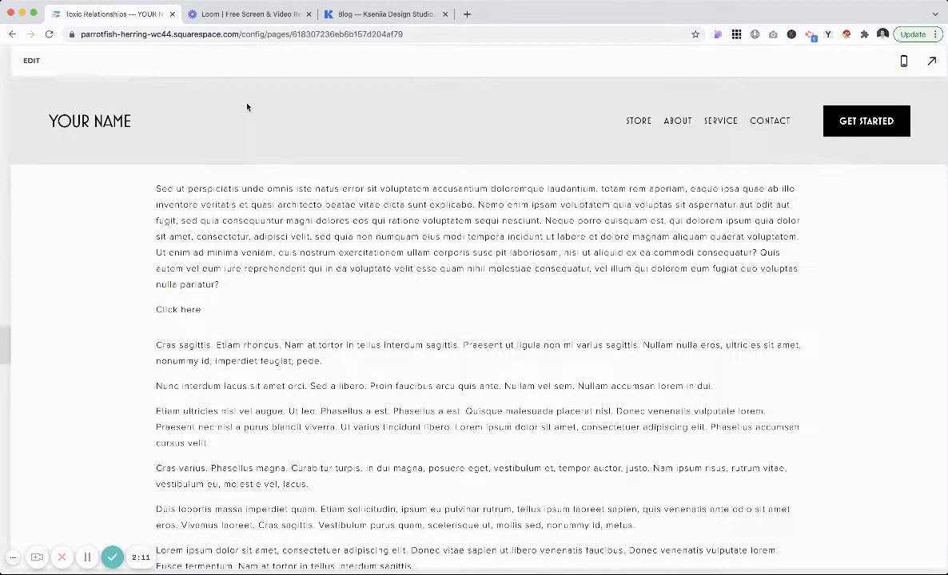
Step: Reopen the post for editing and insert a Code block directly below the "Cras varius. Phasellus magna. Curabitur turpis." heading
{"action": "left_click", "coordinate": [245, 70]}
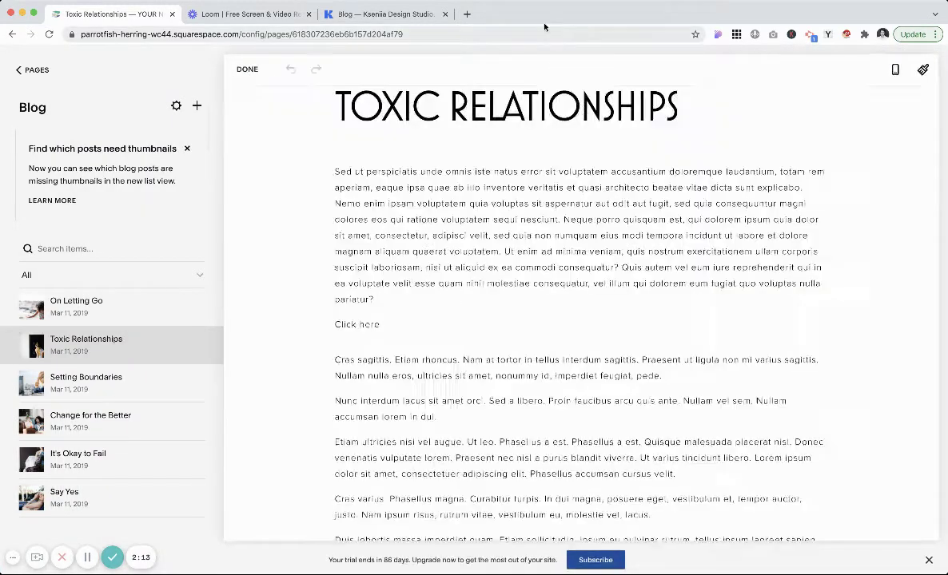
{"action": "scroll", "coordinate": [416, 354], "scroll_direction": "down", "scroll_amount": 10}
{"action": "scroll", "coordinate": [416, 354], "scroll_direction": "down", "scroll_amount": 15}
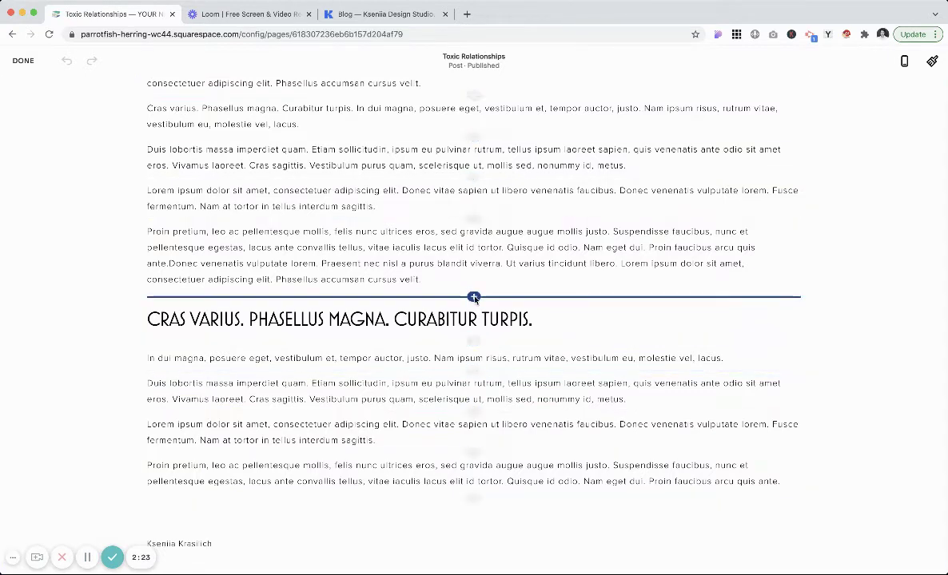
{"action": "left_click", "coordinate": [473, 298]}
{"action": "left_click", "coordinate": [78, 344]}
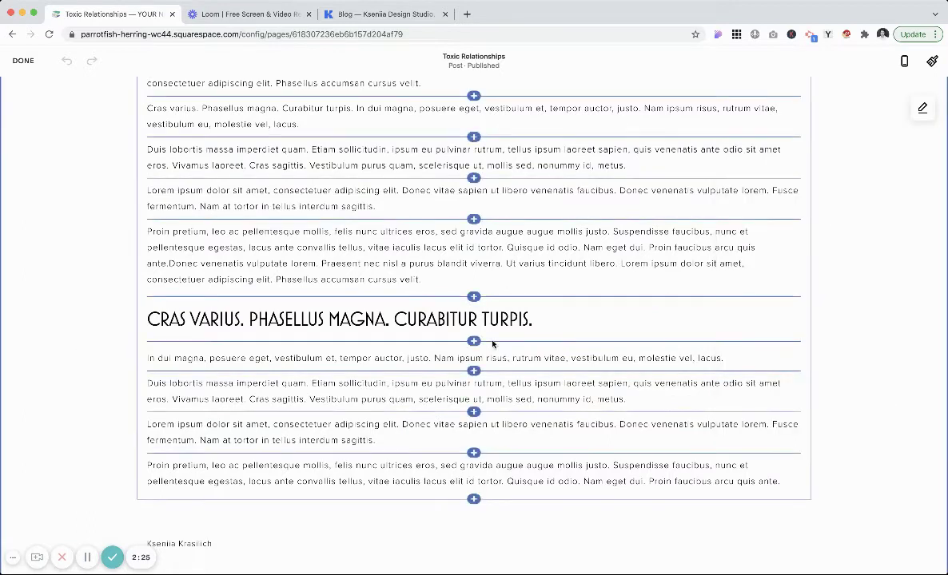
{"action": "left_click", "coordinate": [475, 341]}
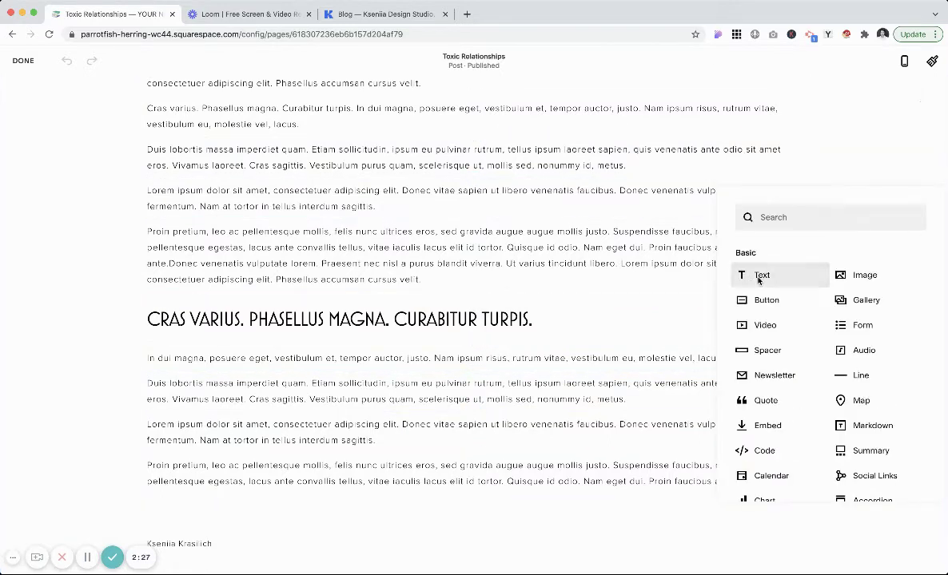
{"action": "left_click", "coordinate": [751, 217]}
{"action": "type", "text": "code"}
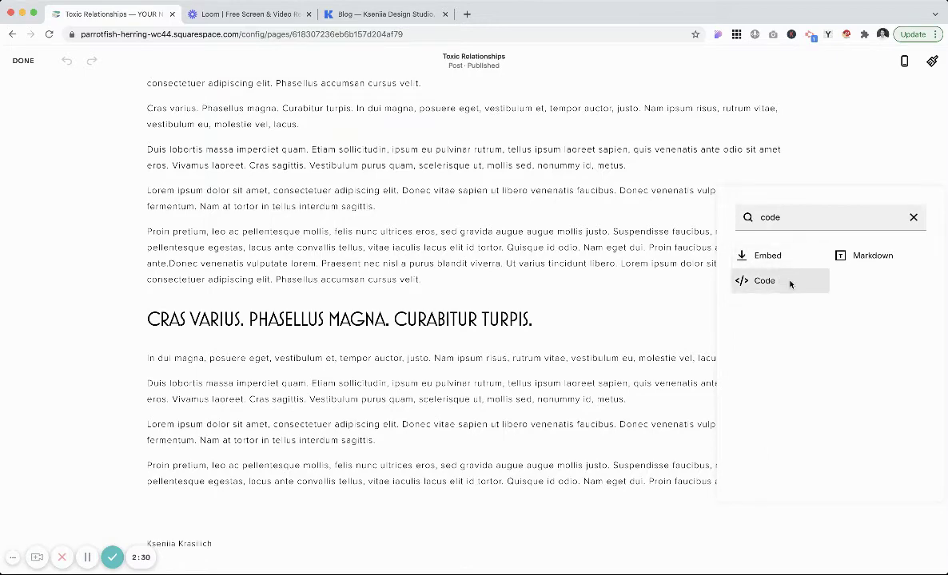
{"action": "left_click", "coordinate": [733, 280]}
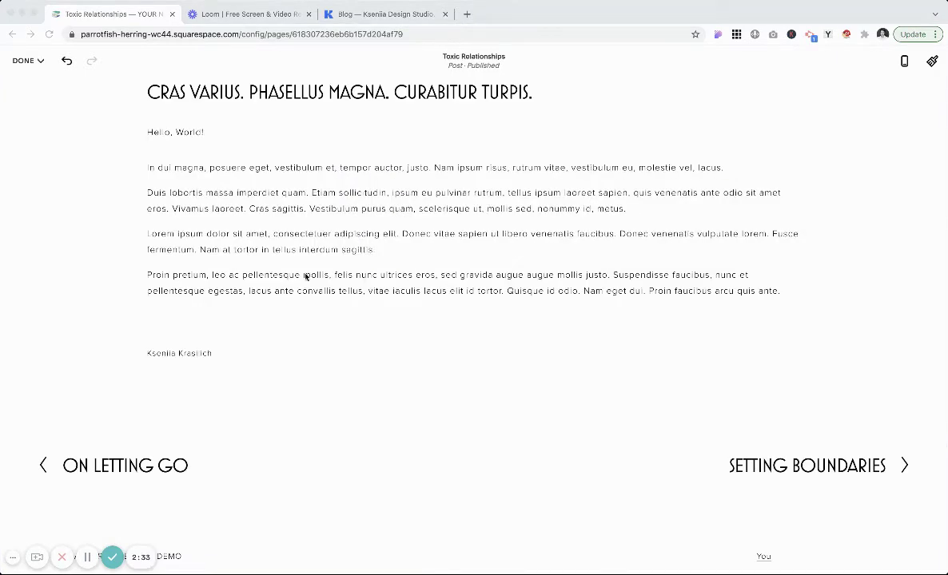
Step: Replace the new Code block's sample HTML with an empty anchor tag, <a name ="link"></a>
{"action": "scroll", "coordinate": [480, 240], "scroll_direction": "up", "scroll_amount": 2}
{"action": "left_click", "coordinate": [322, 198]}
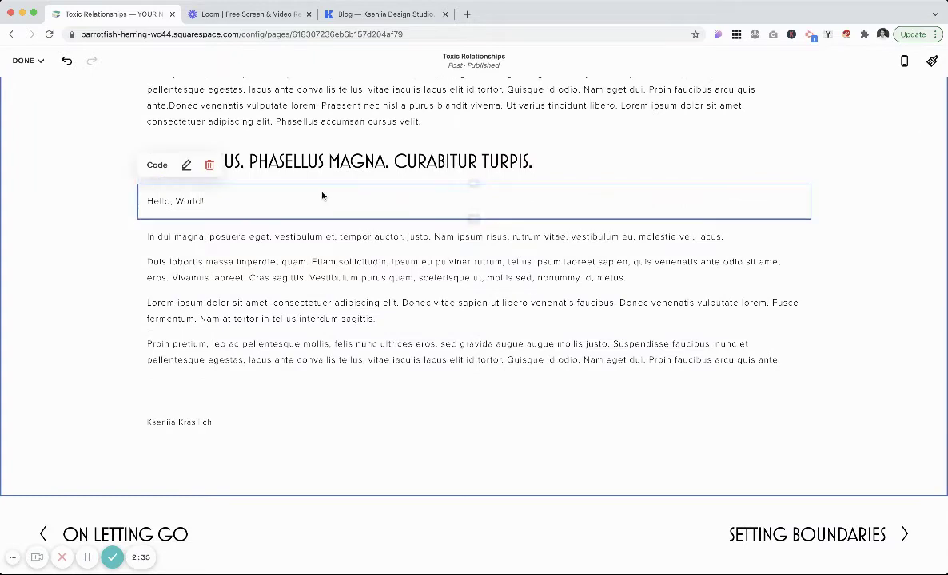
{"action": "left_click", "coordinate": [186, 164]}
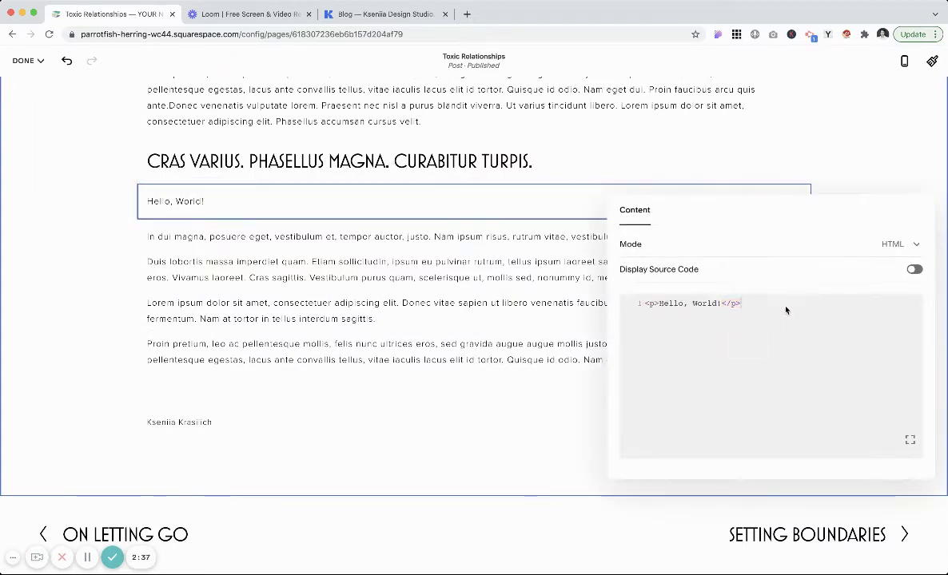
{"action": "left_click_drag", "start_coordinate": [785, 310], "coordinate": [644, 303]}
{"action": "type", "text": "<a name =\"link-name\"></a>"}
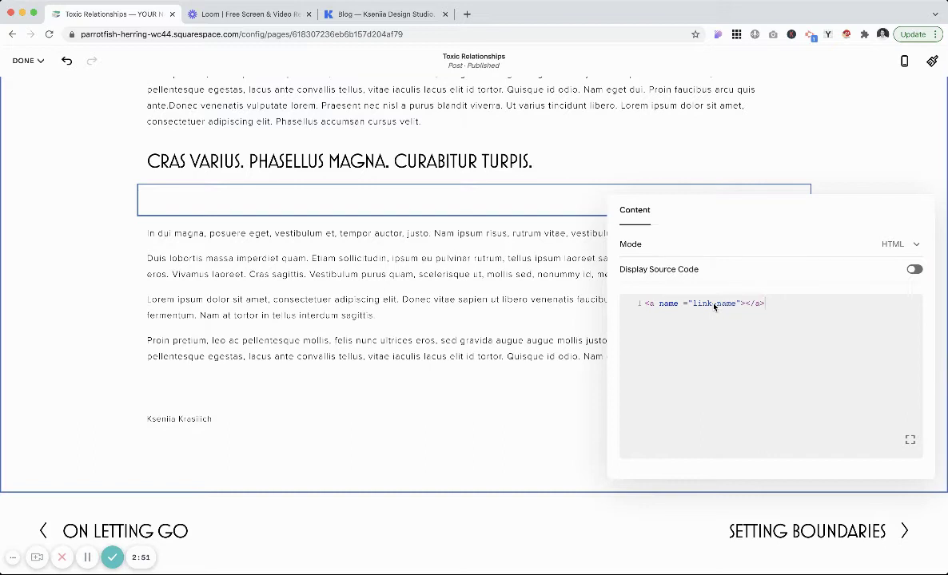
{"action": "left_click", "coordinate": [730, 304]}
{"action": "left_click_drag", "start_coordinate": [736, 304], "coordinate": [716, 306]}
{"action": "key", "text": "BackSpace"}
{"action": "left_click", "coordinate": [767, 134]}
Step: Link the "Click here" line near the beginning of the post to #link
{"action": "scroll", "coordinate": [675, 238], "scroll_direction": "up", "scroll_amount": 15}
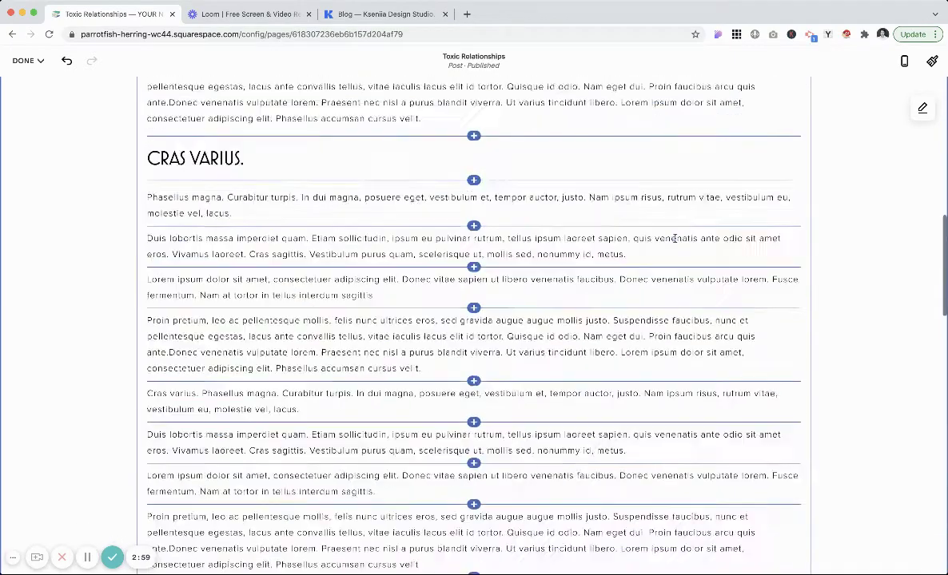
{"action": "scroll", "coordinate": [674, 238], "scroll_direction": "up", "scroll_amount": 5}
{"action": "scroll", "coordinate": [674, 238], "scroll_direction": "down", "scroll_amount": 1}
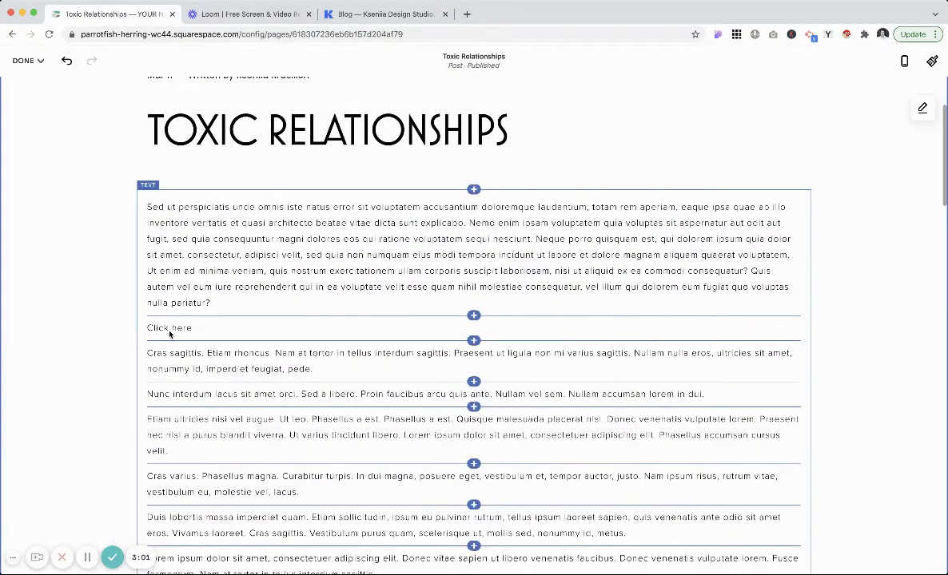
{"action": "left_click", "coordinate": [169, 329]}
{"action": "triple_click", "coordinate": [169, 329]}
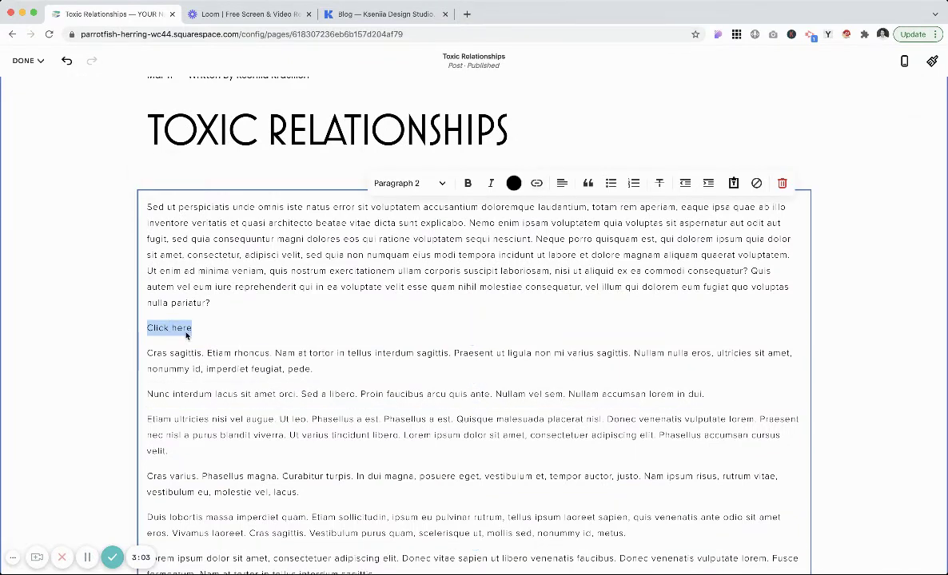
{"action": "left_click", "coordinate": [173, 329]}
{"action": "left_click_drag", "start_coordinate": [193, 329], "coordinate": [147, 330]}
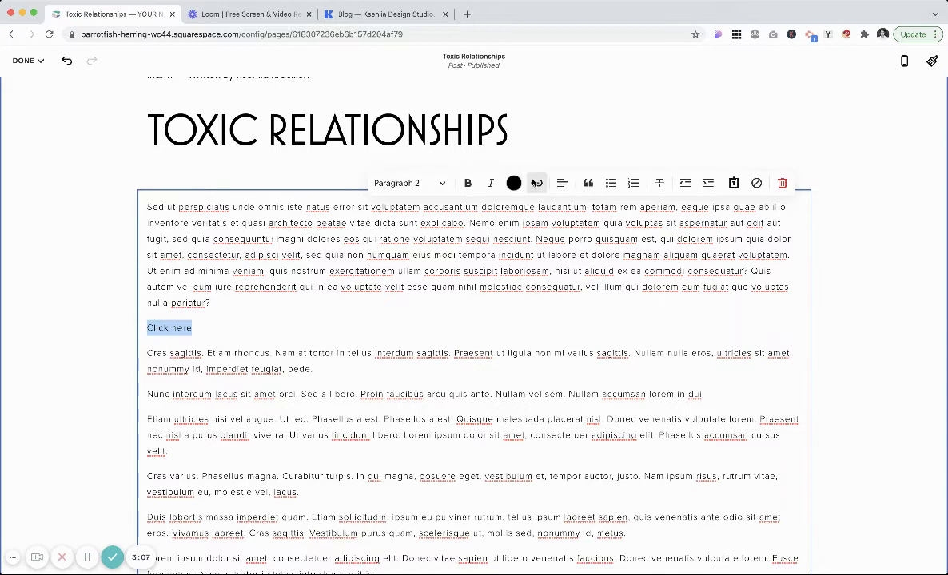
{"action": "left_click", "coordinate": [536, 183]}
{"action": "left_click", "coordinate": [470, 239]}
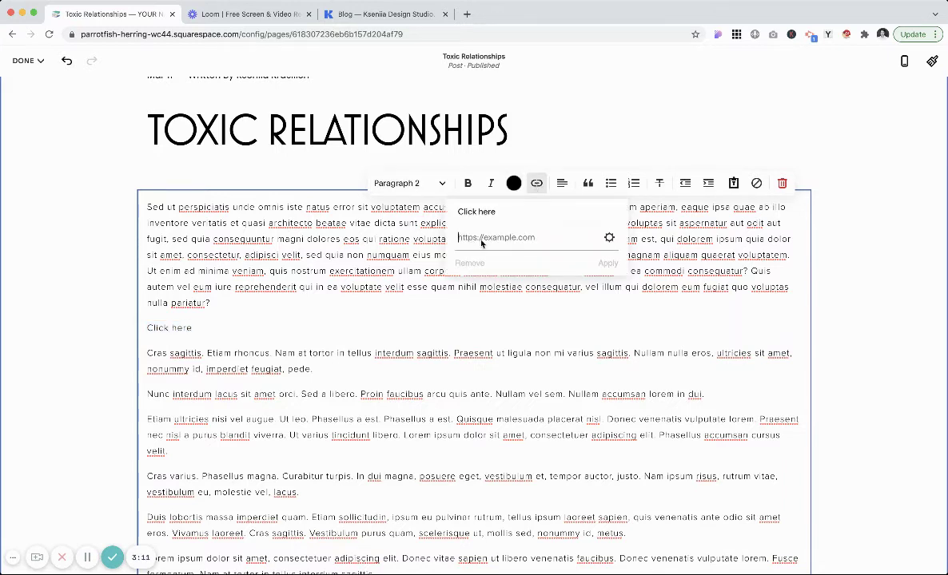
{"action": "type", "text": "#link"}
{"action": "left_click", "coordinate": [607, 263]}
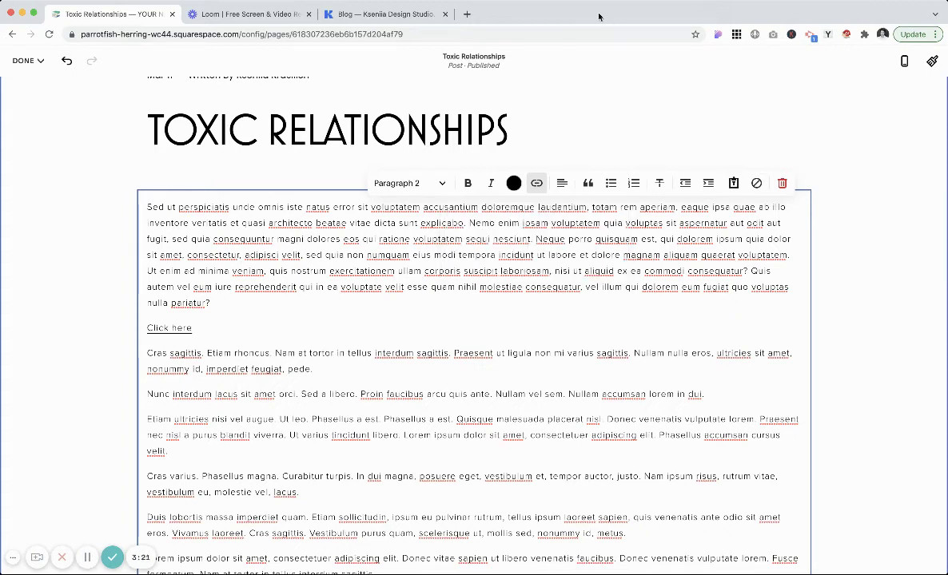
Step: Save the post, leave editing, and check the jump from "Click here" to the "Cras varius. Phasellus magna. Curabitur turpis." section
{"action": "left_click", "coordinate": [27, 61]}
{"action": "left_click", "coordinate": [28, 83]}
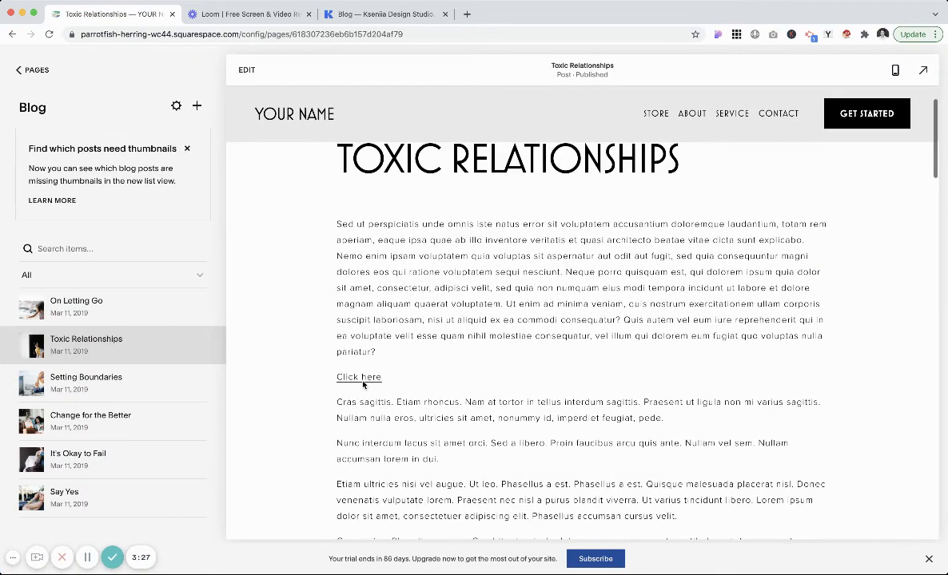
{"action": "scroll", "coordinate": [363, 383], "scroll_direction": "down", "scroll_amount": 10}
{"action": "scroll", "coordinate": [392, 287], "scroll_direction": "up", "scroll_amount": 2}
{"action": "scroll", "coordinate": [419, 232], "scroll_direction": "up", "scroll_amount": 1}
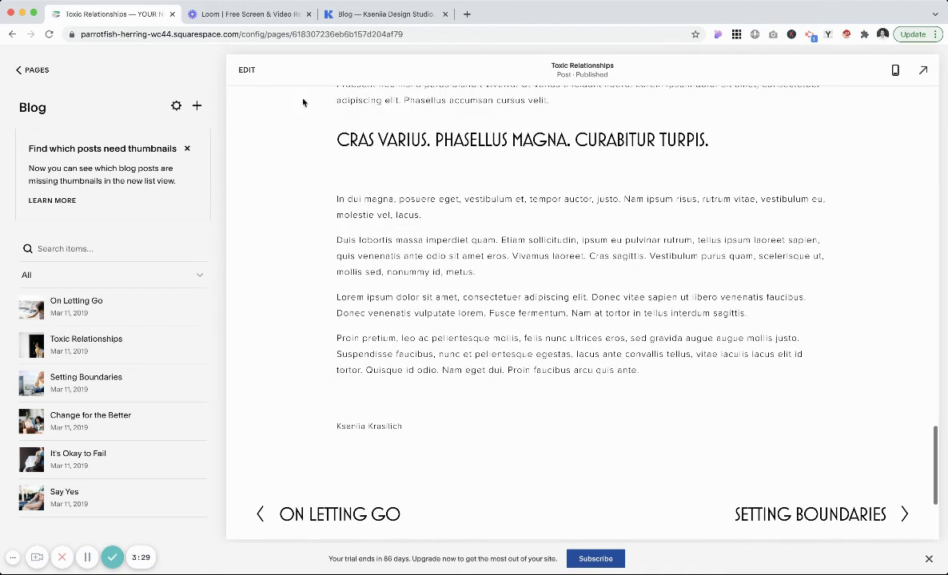
{"action": "scroll", "coordinate": [672, 380], "scroll_direction": "up", "scroll_amount": 2}
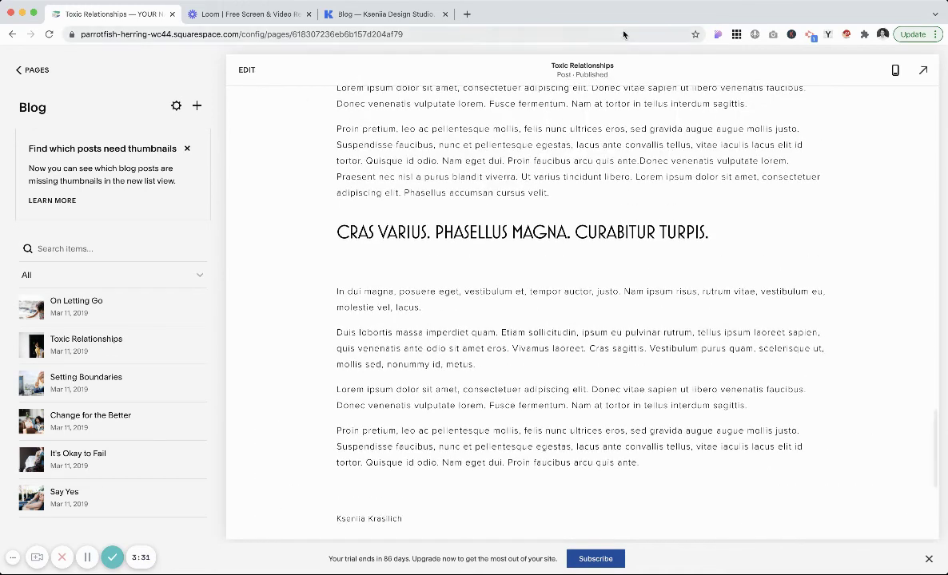